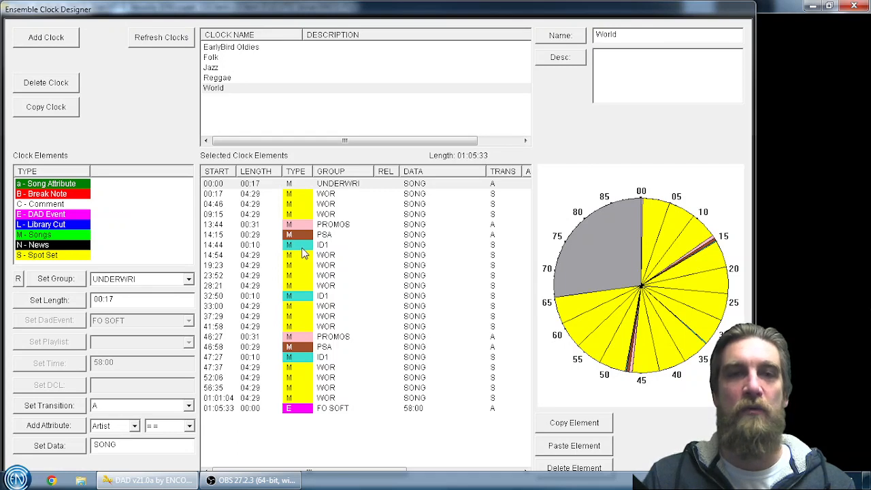
# - Inspect the three ID1 elements and the neighbouring PSA element in the World clock
pyautogui.click(329, 246)
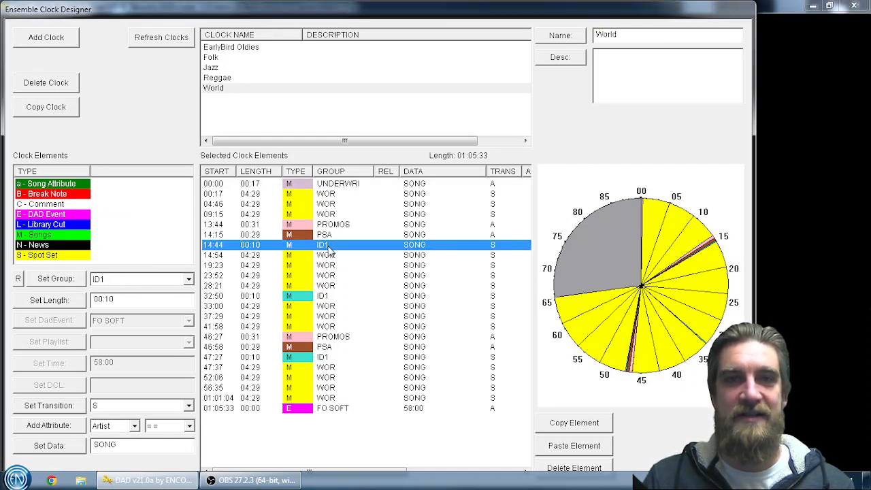
pyautogui.click(327, 300)
pyautogui.click(326, 360)
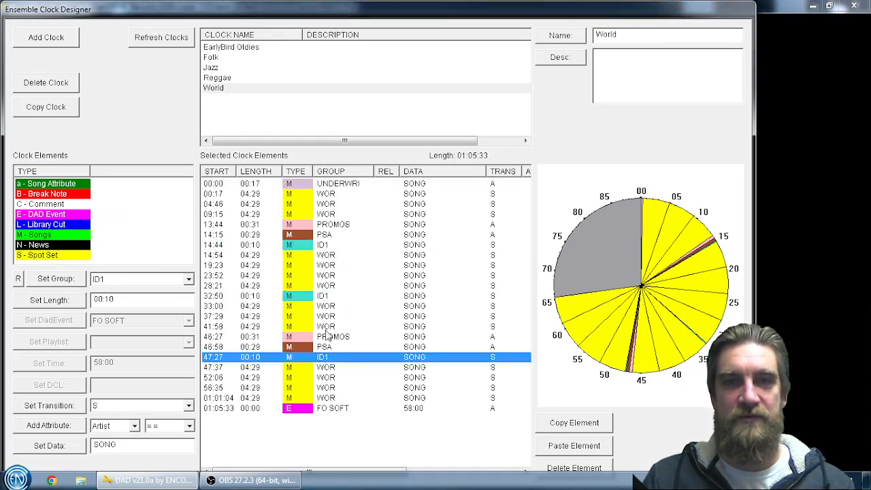
pyautogui.click(325, 296)
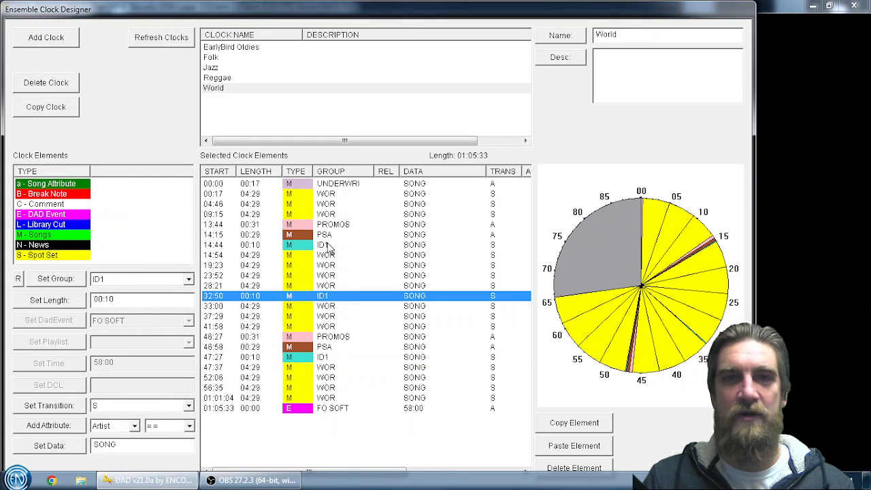
pyautogui.click(327, 246)
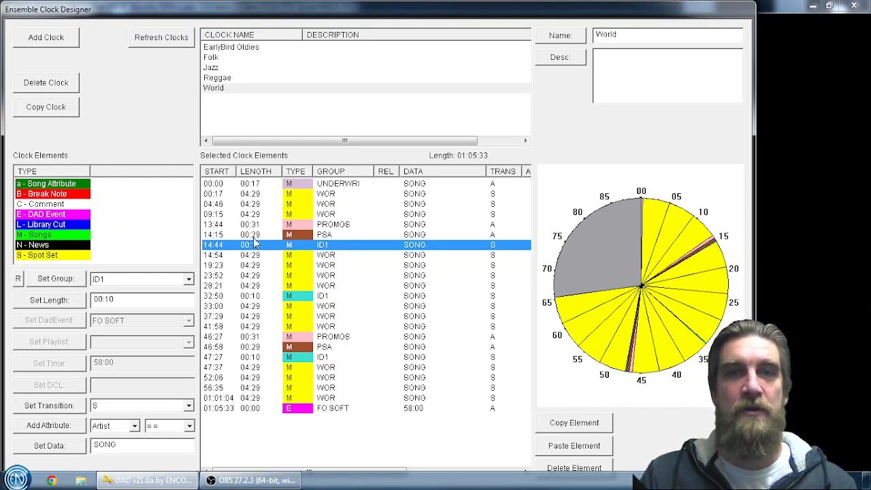
pyautogui.click(326, 234)
pyautogui.click(326, 245)
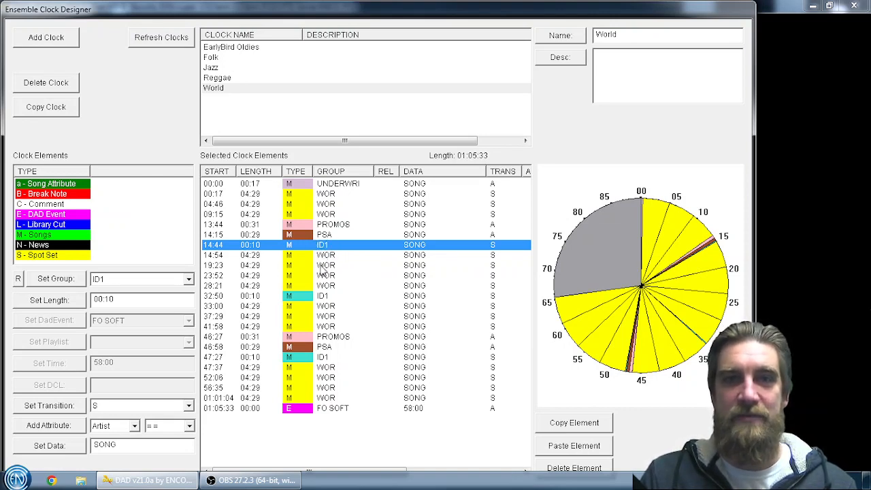
# - Insert a Song Attribute element directly after the 14:44 ID1 element and choose Genre as its attribute
pyautogui.moveTo(34, 187); pyautogui.dragTo(327, 253)
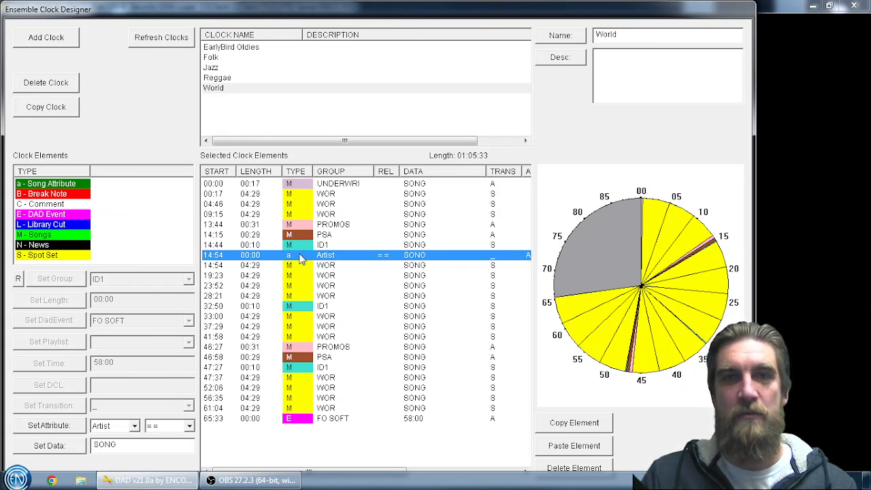
pyautogui.click(134, 426)
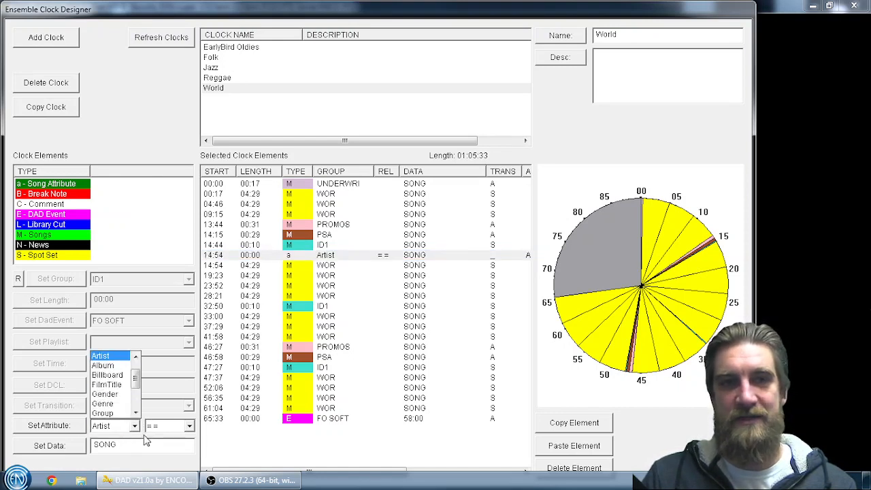
pyautogui.click(117, 404)
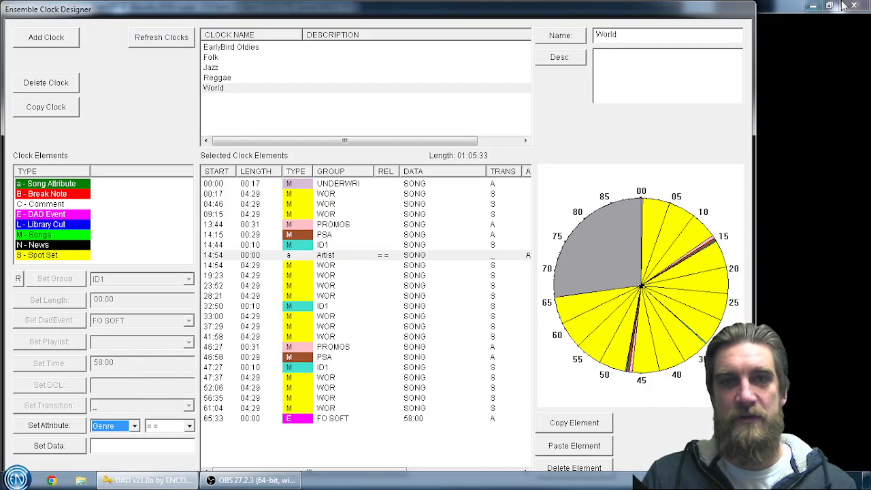
# - Open the library to check the Genre values of the ID1 cuts, and return to the Ensemble Clock Designer
pyautogui.moveTo(631, 12); pyautogui.dragTo(839, 92)
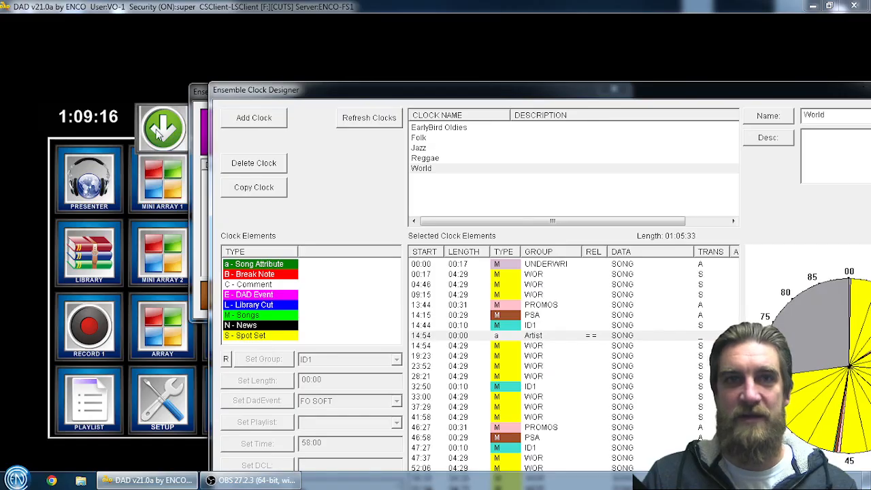
pyautogui.click(99, 250)
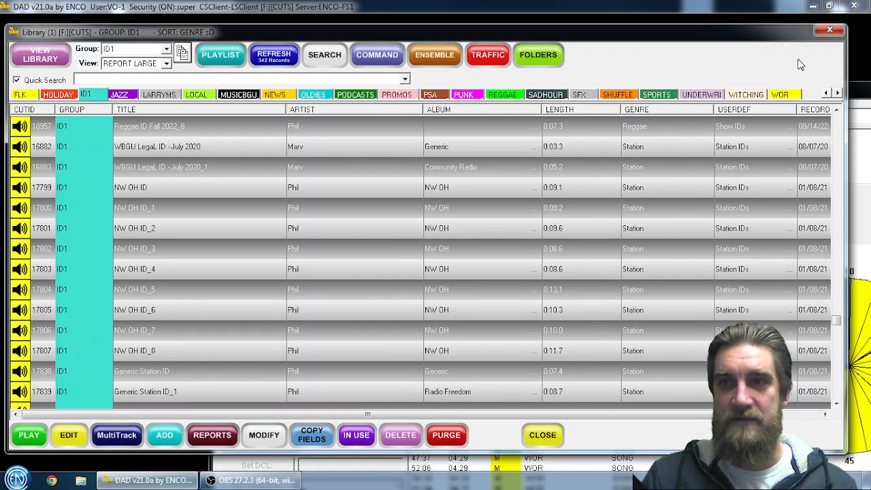
pyautogui.click(853, 96)
pyautogui.moveTo(765, 89); pyautogui.dragTo(637, 19)
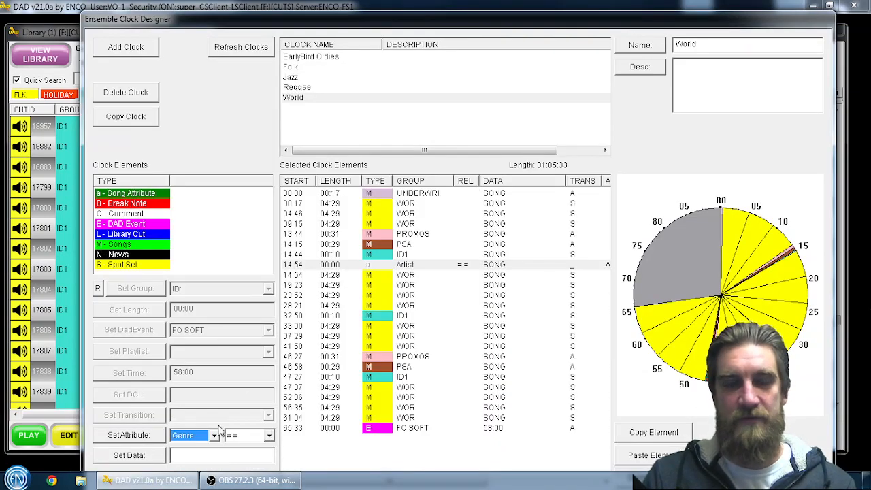
# - Review the available comparison operators, keep ==, and enter World Music as the attribute's data
pyautogui.click(270, 439)
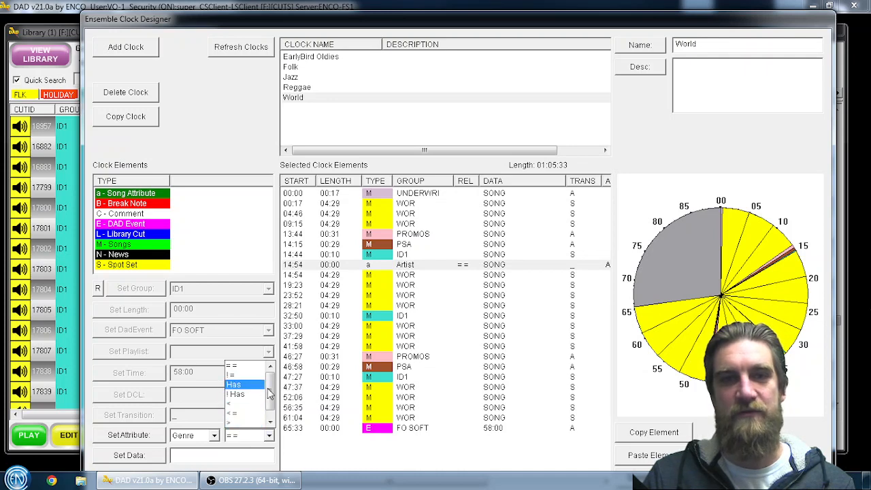
pyautogui.moveTo(269, 384); pyautogui.dragTo(272, 406)
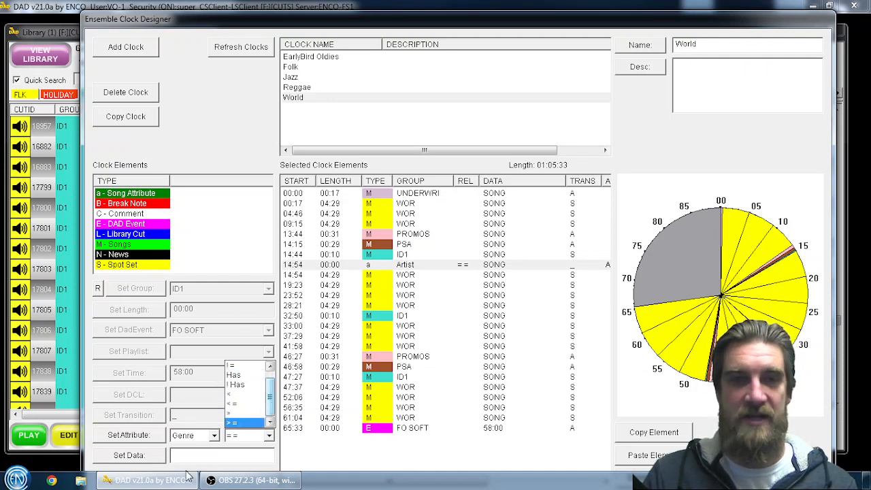
pyautogui.click(211, 457)
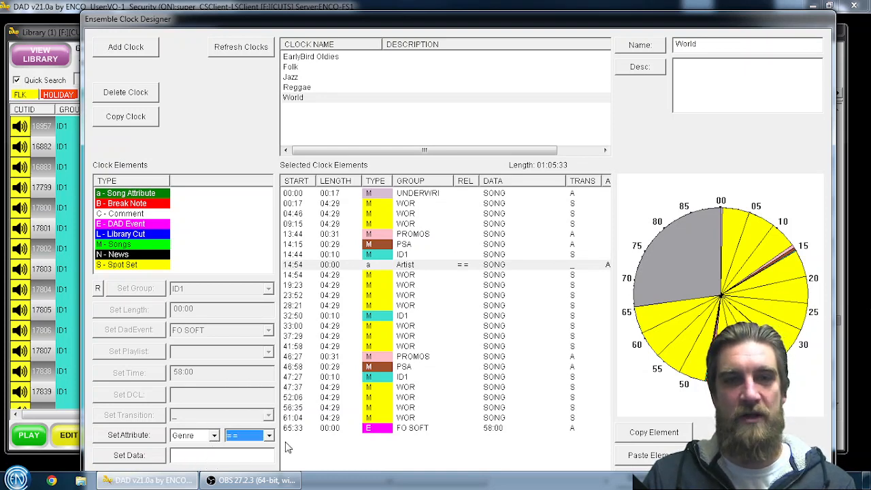
pyautogui.click(222, 455)
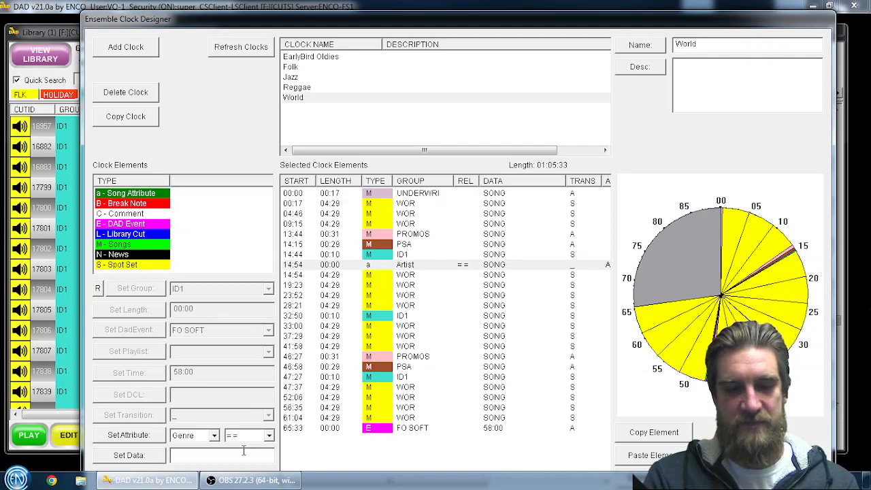
pyautogui.write('World Mu')
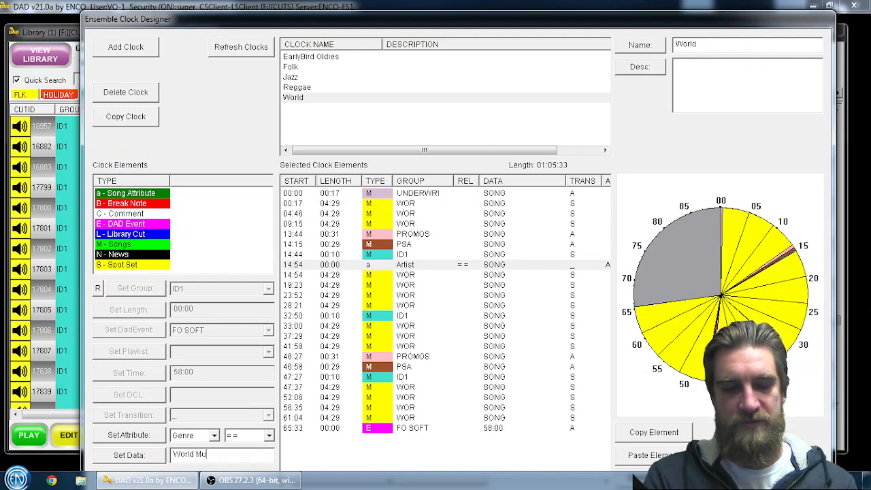
pyautogui.write('sic')
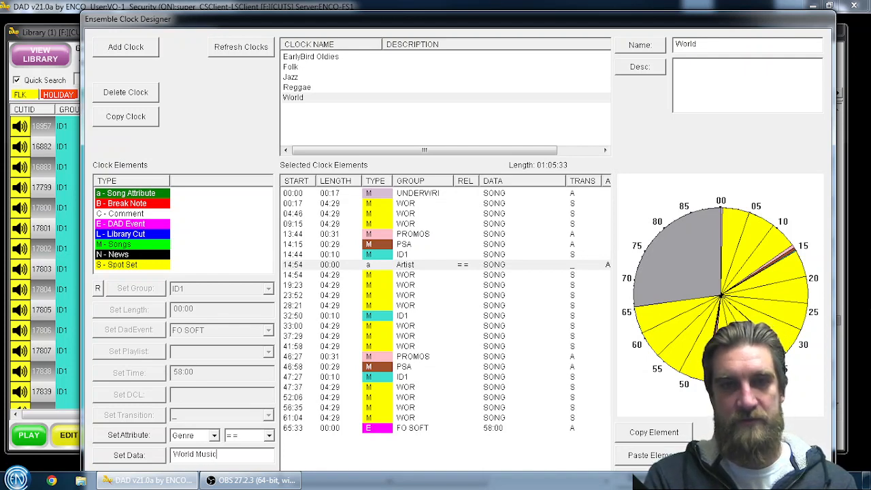
# - Check the genre spelling of the World ID cuts in the ID1 library group, and return to the clock designer
pyautogui.click(54, 40)
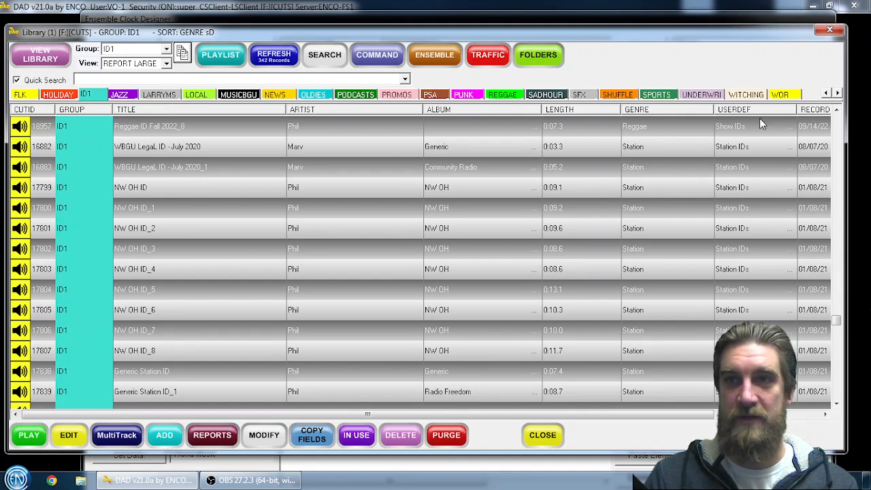
pyautogui.moveTo(836, 320); pyautogui.dragTo(838, 386)
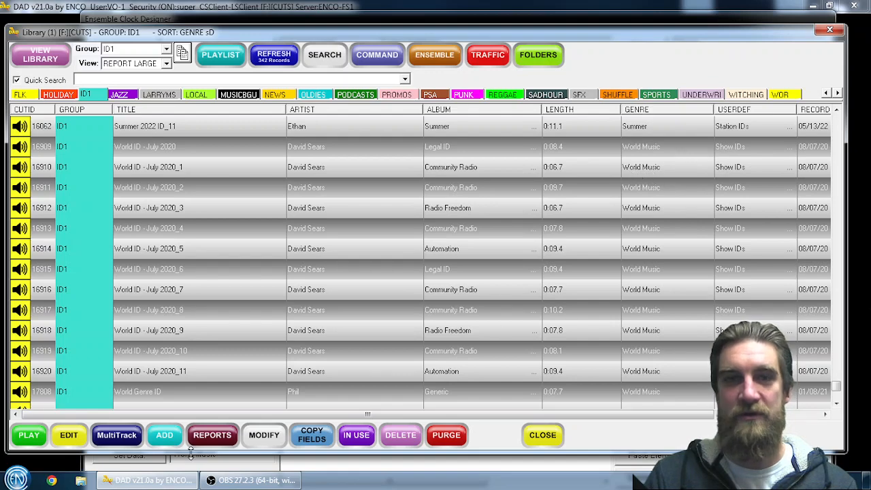
pyautogui.click(158, 485)
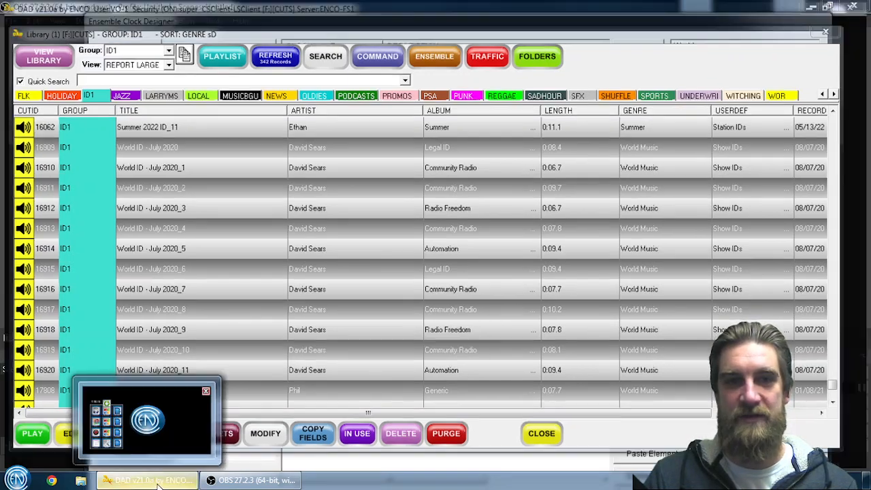
pyautogui.click(164, 484)
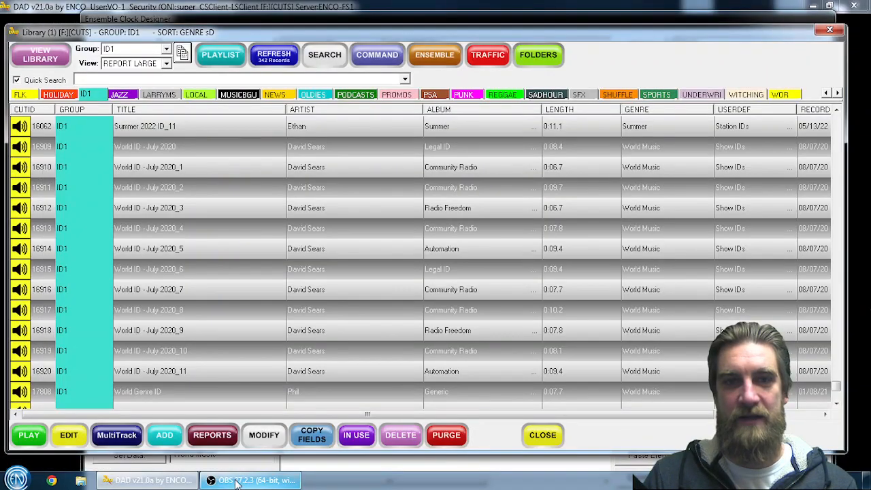
pyautogui.click(391, 463)
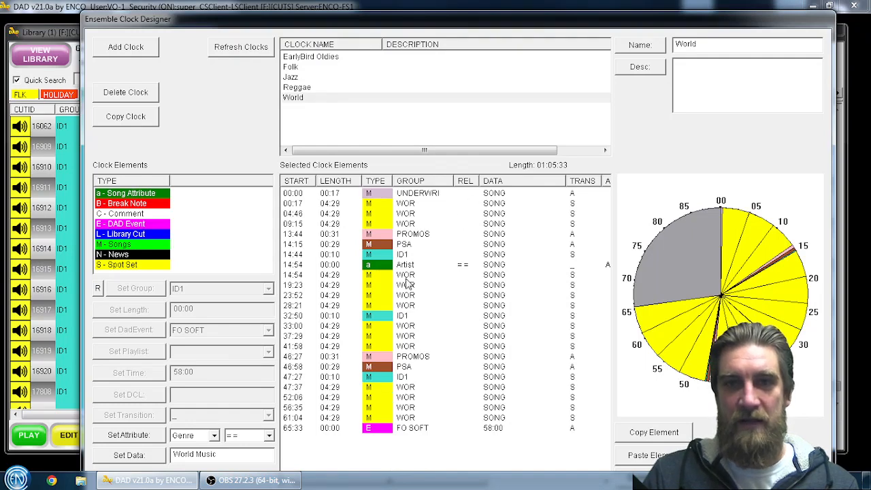
# - Copy the World Music data text and reselect the Song Attribute element at 14:54
pyautogui.moveTo(229, 454); pyautogui.dragTo(160, 461)
pyautogui.hotkey('ctrl', 'c')
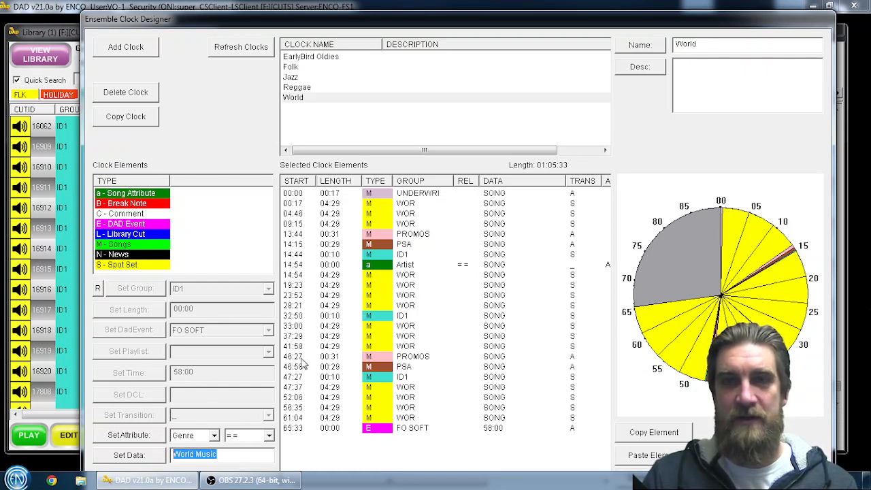
pyautogui.click(134, 433)
pyautogui.click(410, 265)
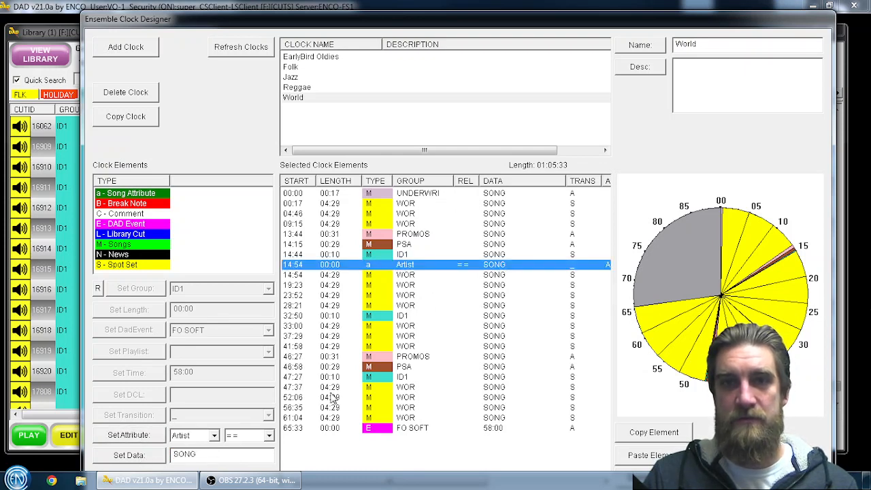
# - Set the 14:54 Song Attribute element to Genre with World Music as its data
pyautogui.moveTo(213, 454); pyautogui.dragTo(139, 436)
pyautogui.hotkey('ctrl', 'v')
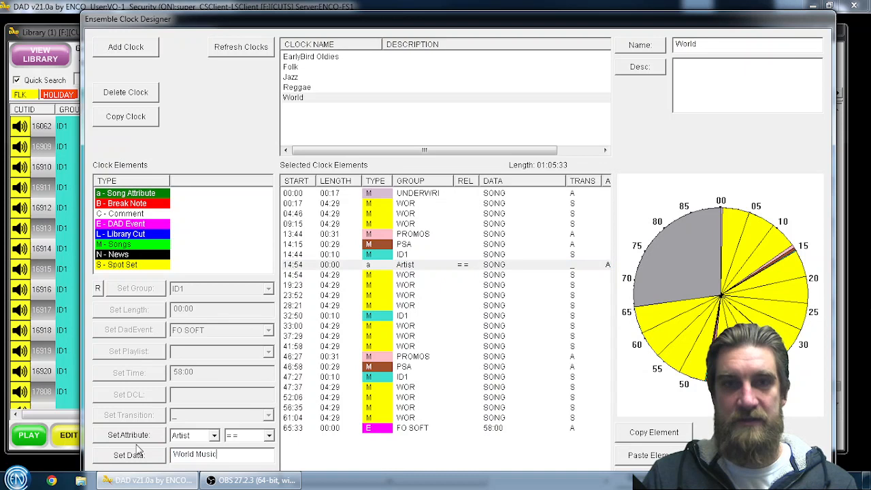
pyautogui.click(199, 439)
pyautogui.click(202, 419)
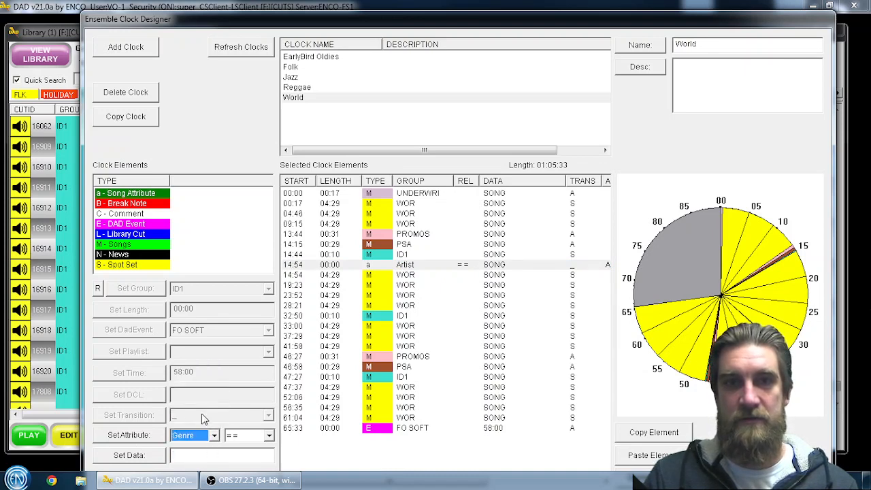
pyautogui.click(217, 454)
pyautogui.hotkey('ctrl', 'v')
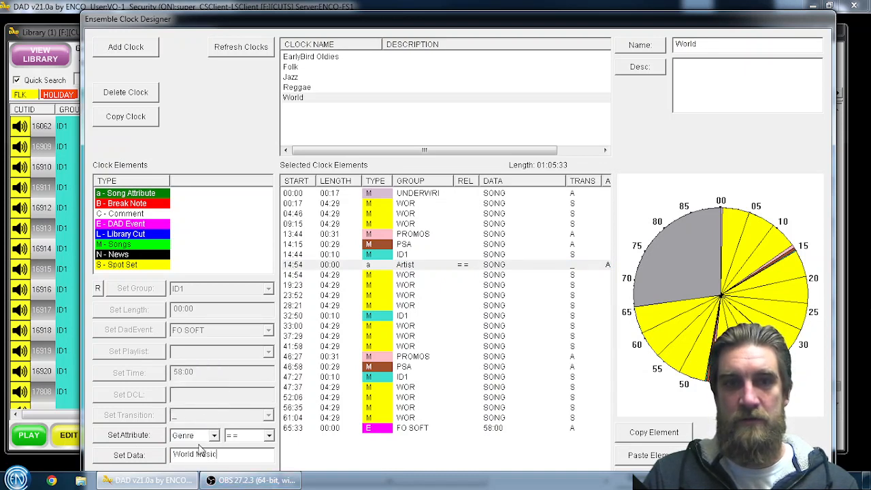
pyautogui.click(132, 437)
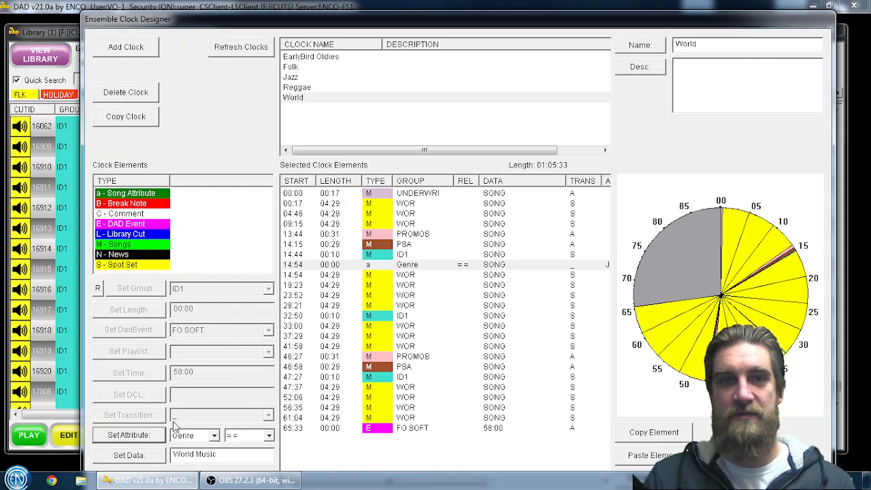
pyautogui.click(151, 455)
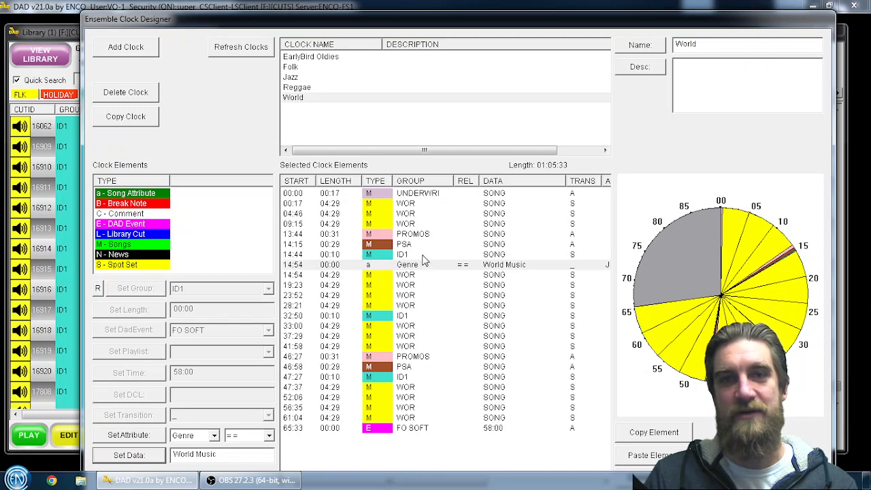
pyautogui.click(515, 266)
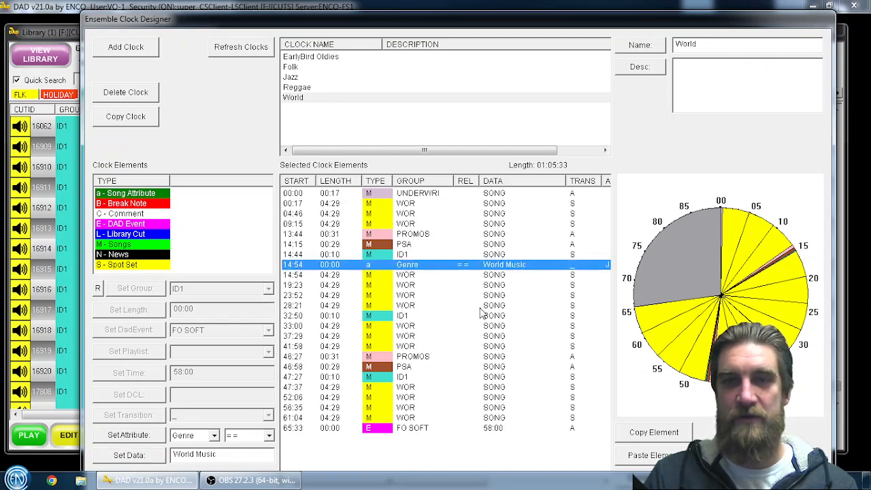
# - Add a Genre == World Music attribute to the 47:27 ID1 element
pyautogui.click(404, 378)
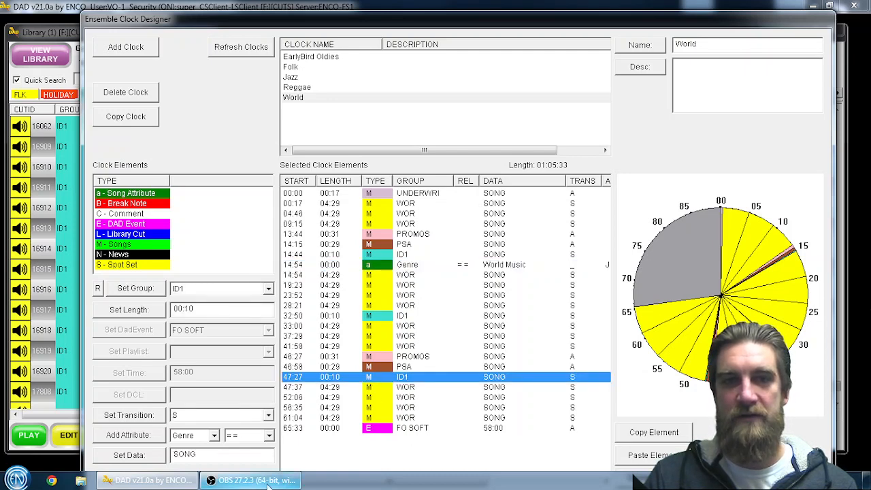
pyautogui.click(161, 460)
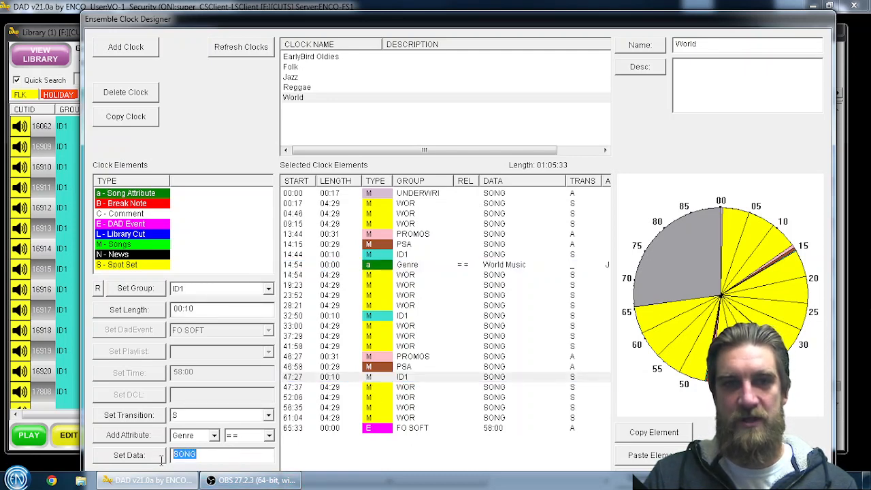
pyautogui.hotkey('ctrl', 'v')
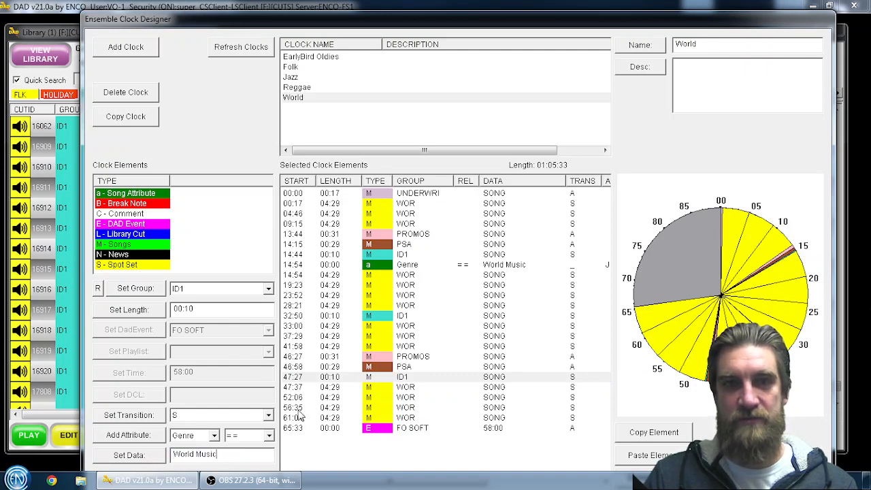
pyautogui.click(139, 435)
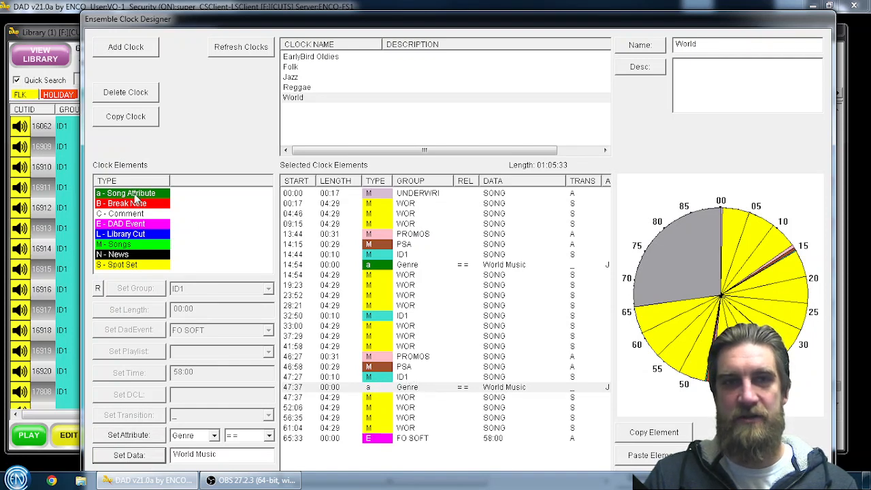
pyautogui.click(402, 378)
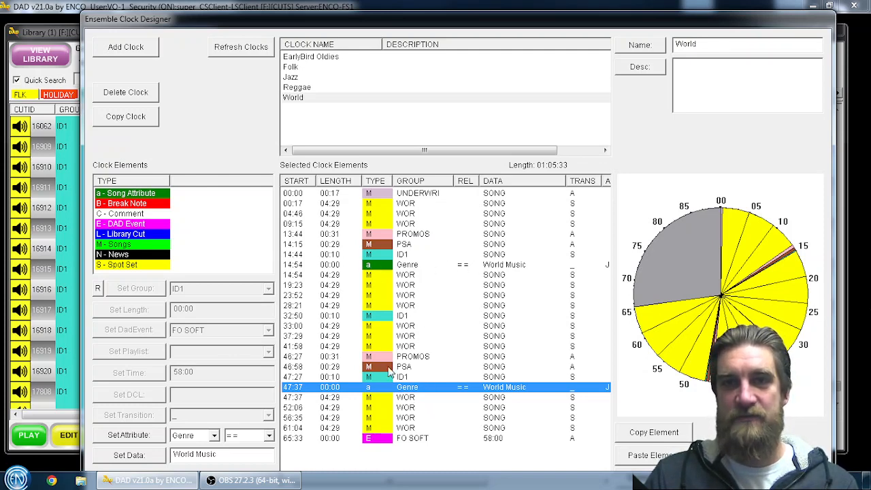
# - Add a Genre == Station attribute to the 32:50 ID1 element
pyautogui.click(395, 316)
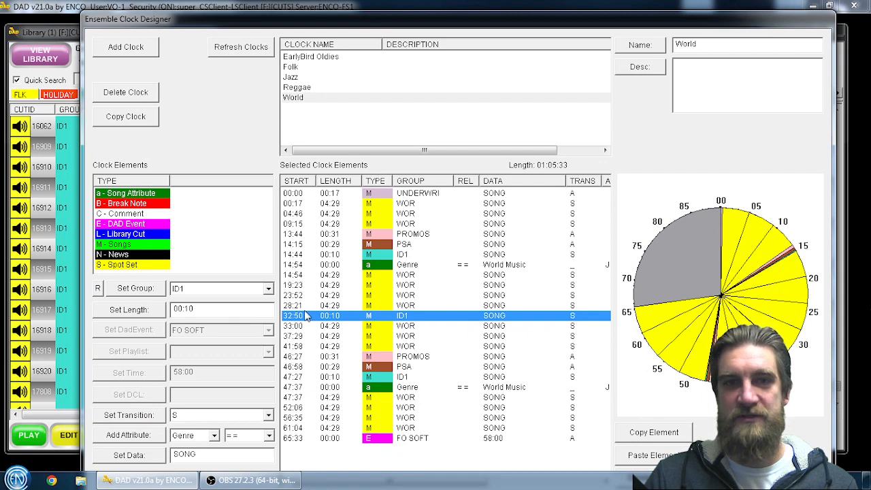
pyautogui.click(212, 455)
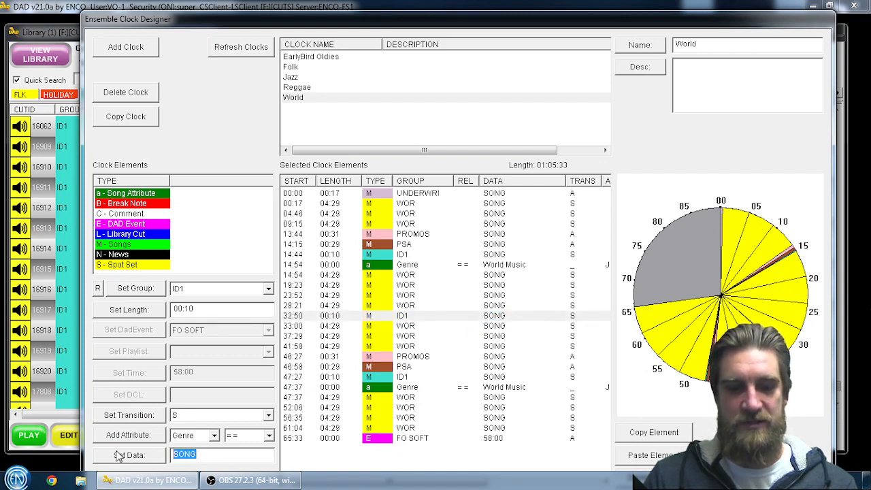
pyautogui.write('Station')
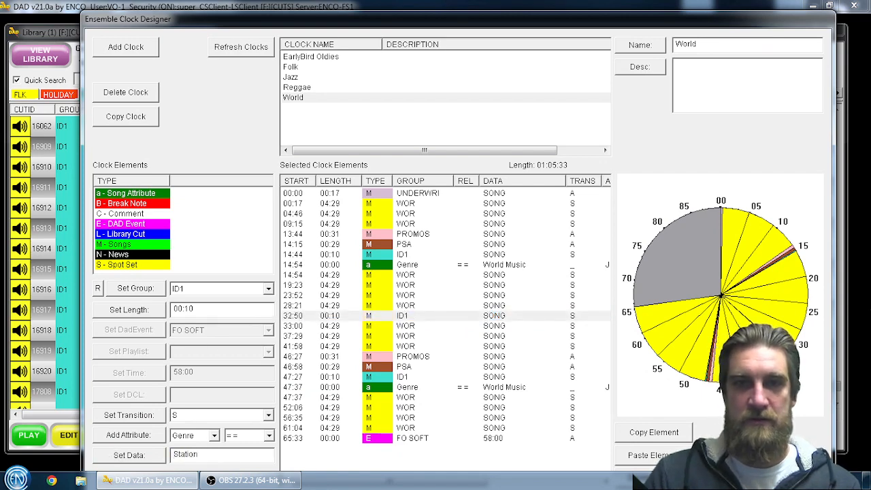
pyautogui.click(121, 439)
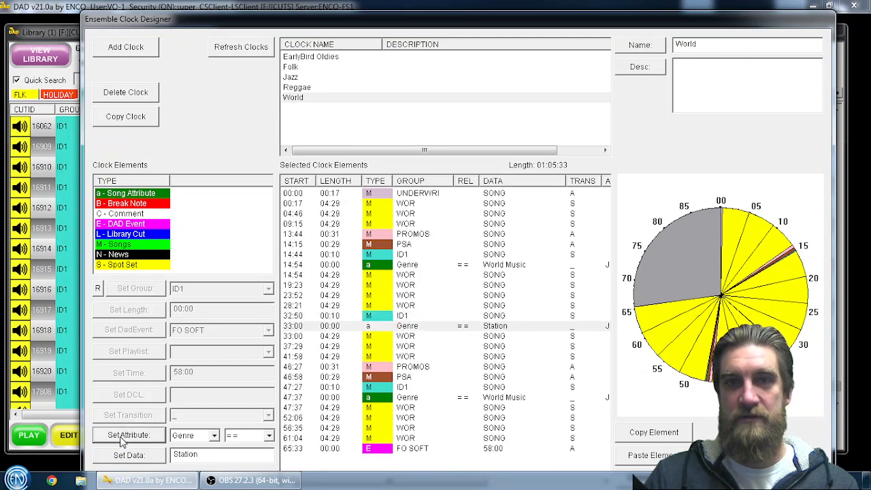